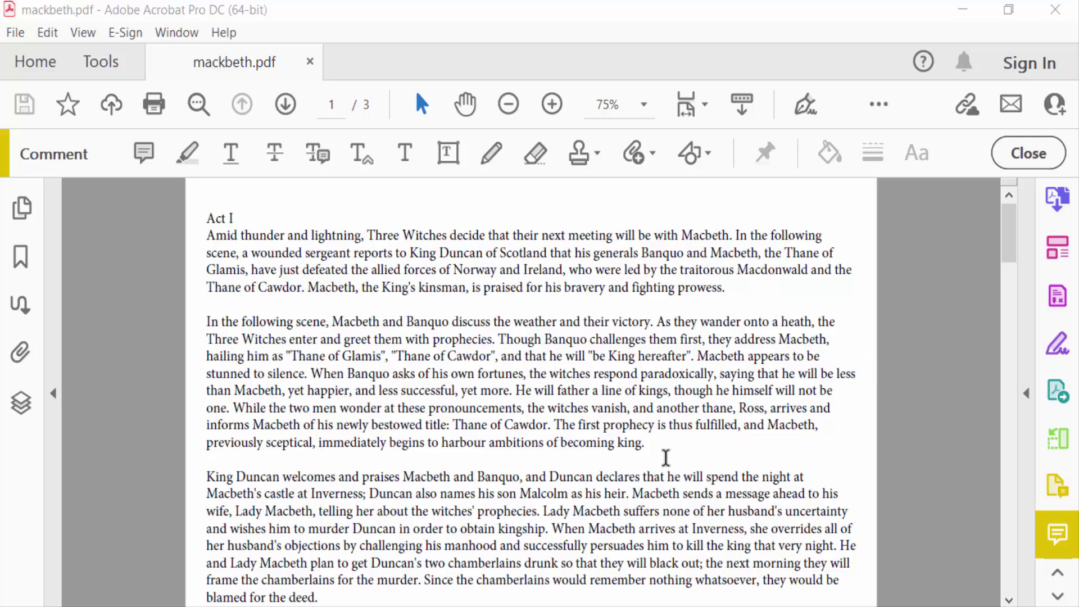
- Open the Import as Layer dialog from the Layers panel's options menu
scroll(663, 458, "down", 5)
scroll(663, 458, "down", 14)
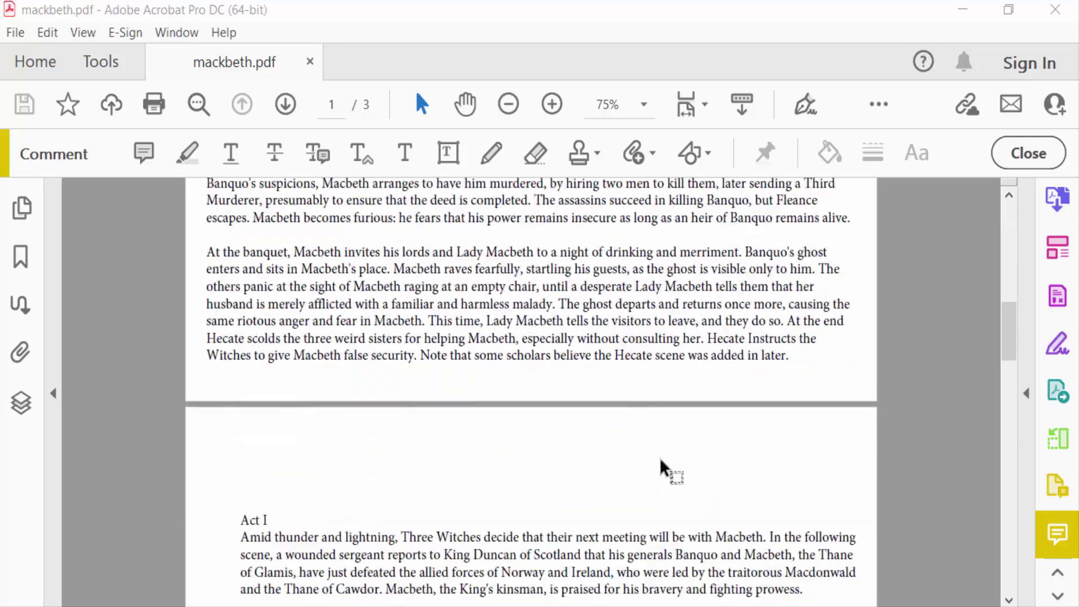
scroll(664, 458, "up", 4)
scroll(663, 458, "up", 15)
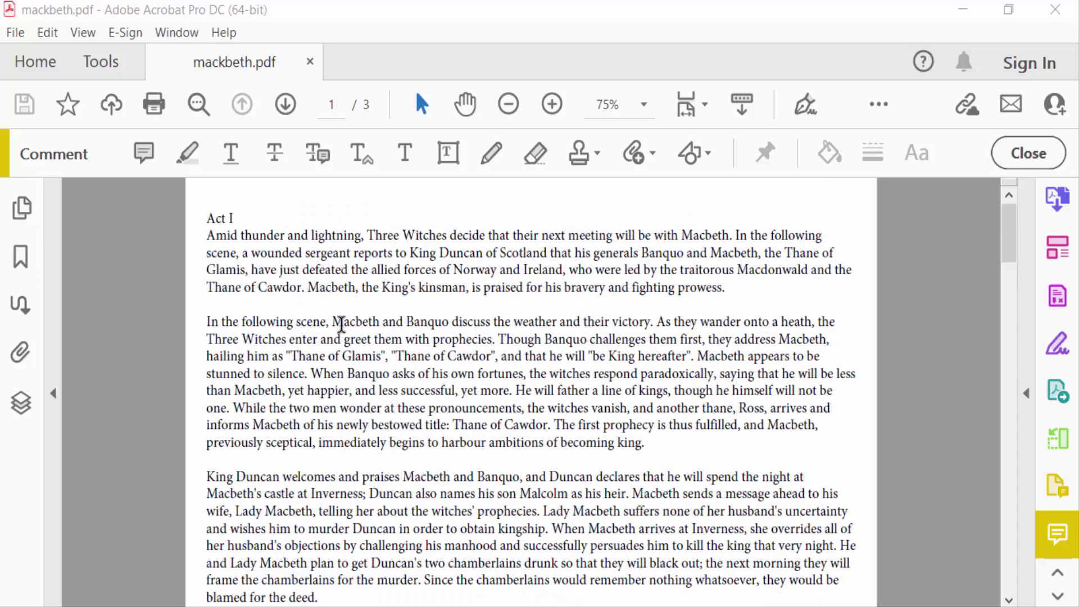
left_click(21, 402)
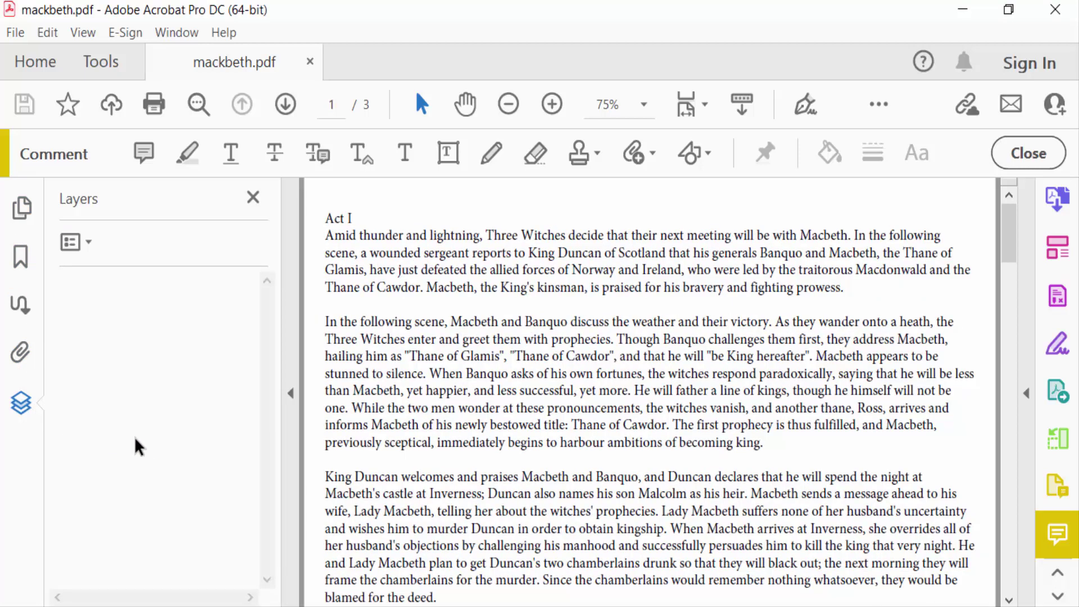
left_click(89, 244)
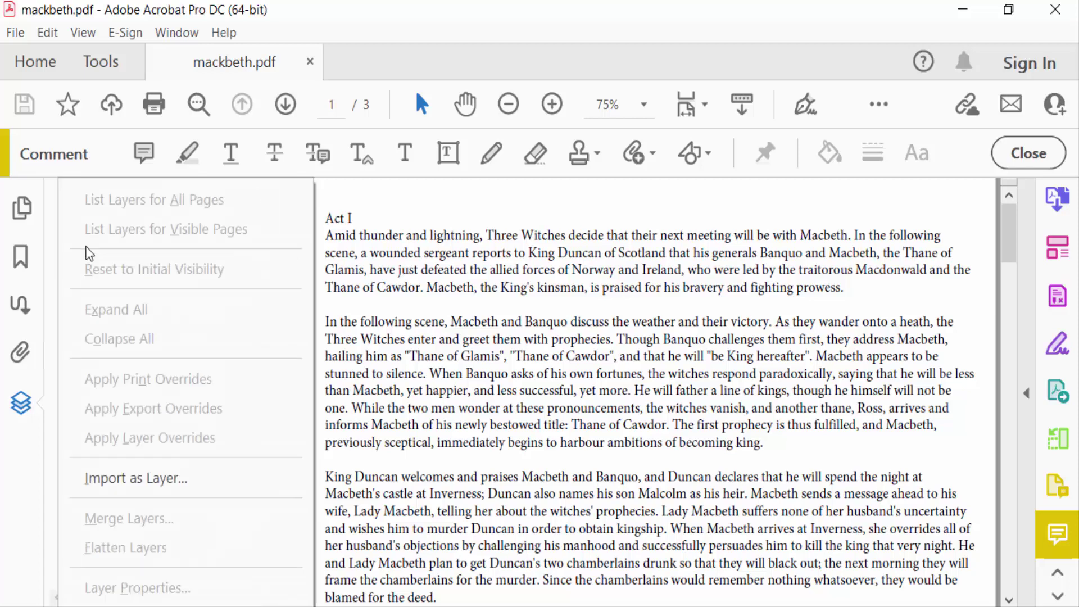
left_click(126, 481)
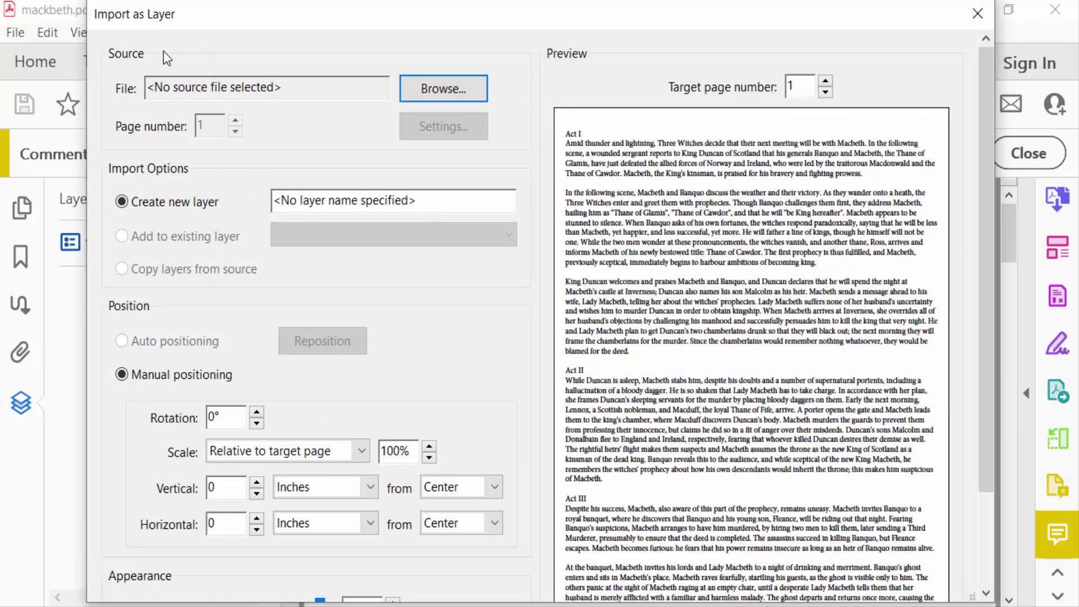
- Choose image_Page_2_Image_0001.jpg from the Pdf file folder as the source file
left_click(478, 91)
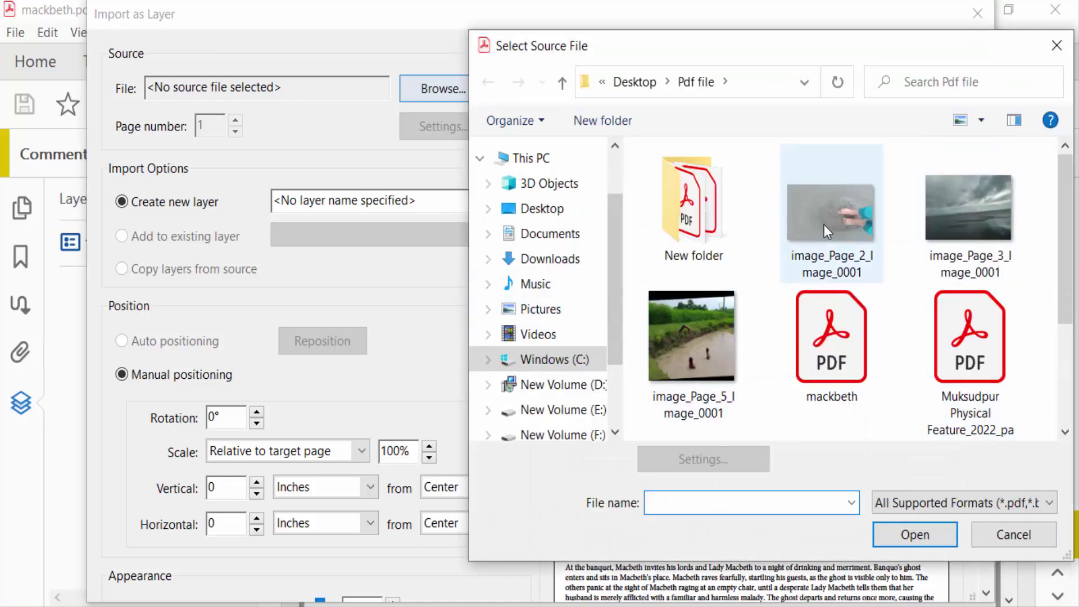
left_click(847, 226)
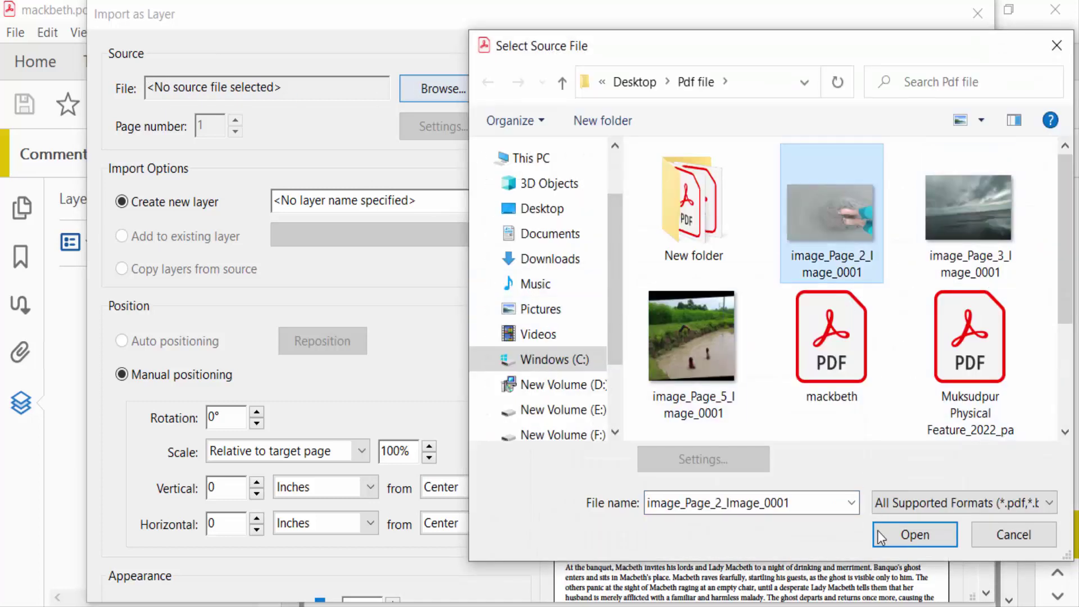
left_click(914, 535)
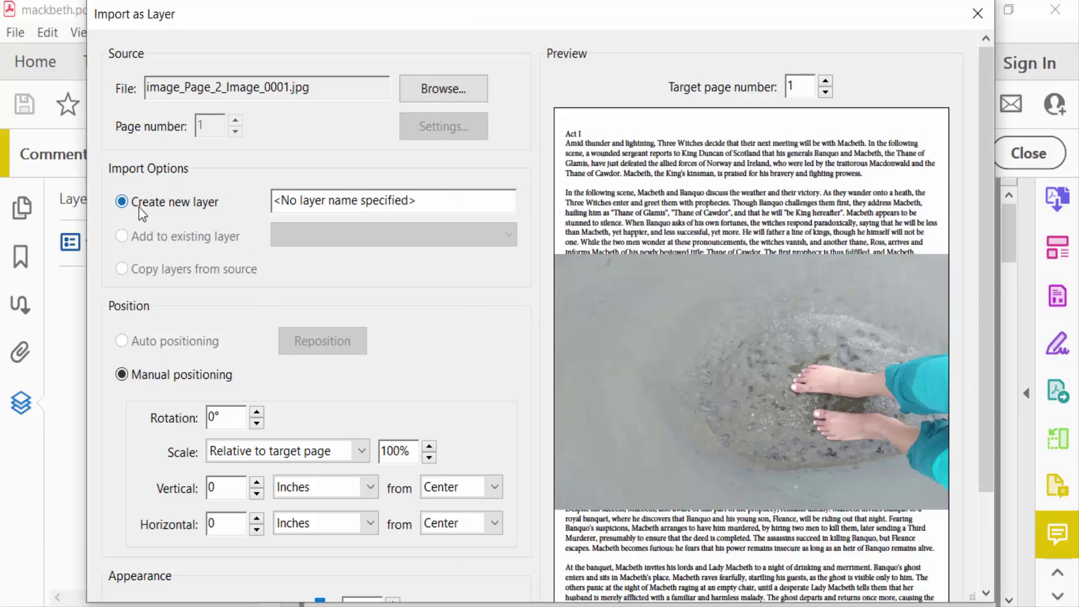
- Replace the placeholder layer name with 'pic' and leave the photo's rotation at 0°
left_click(386, 202)
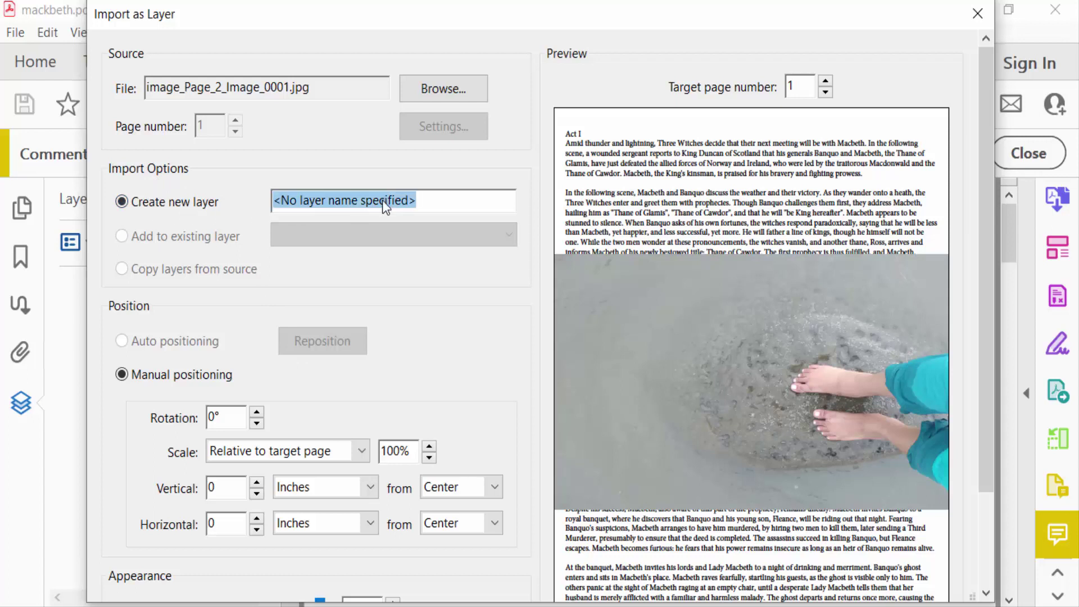
left_click_drag(433, 201, 205, 197)
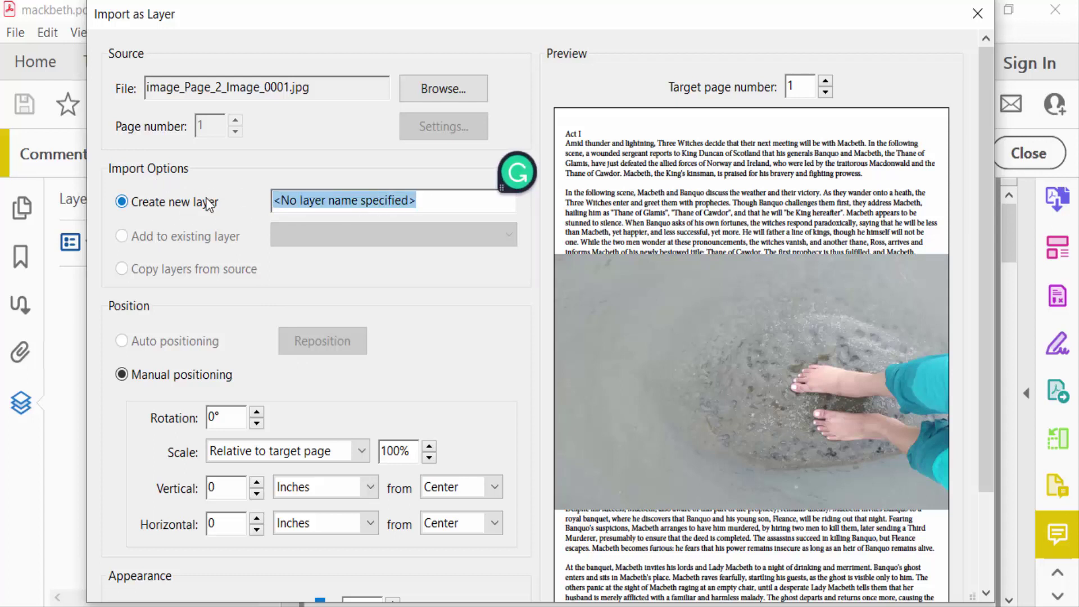
type("pic")
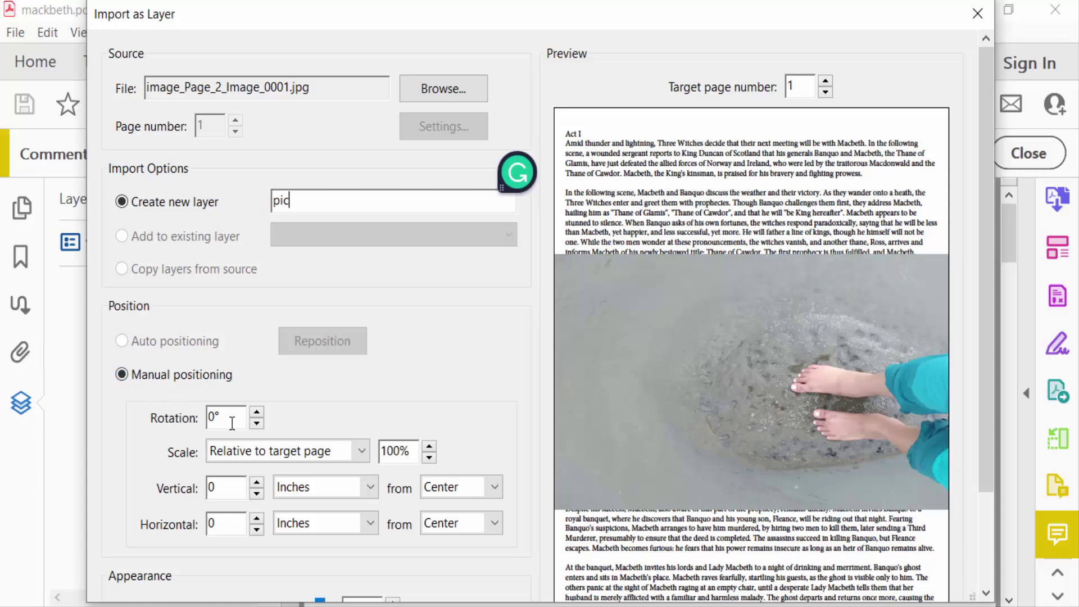
left_click(258, 413)
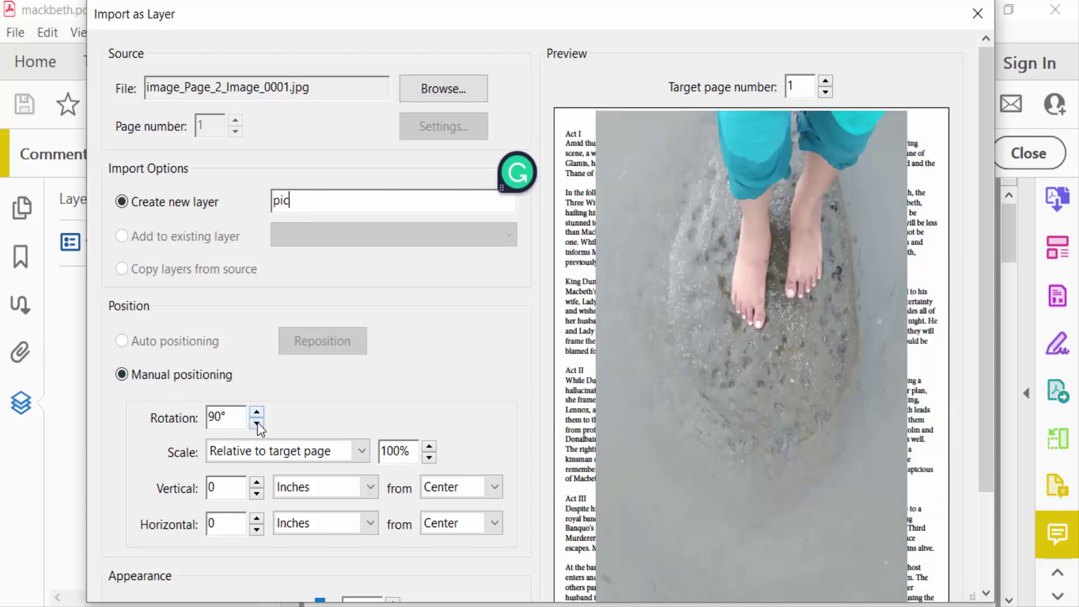
left_click(257, 423)
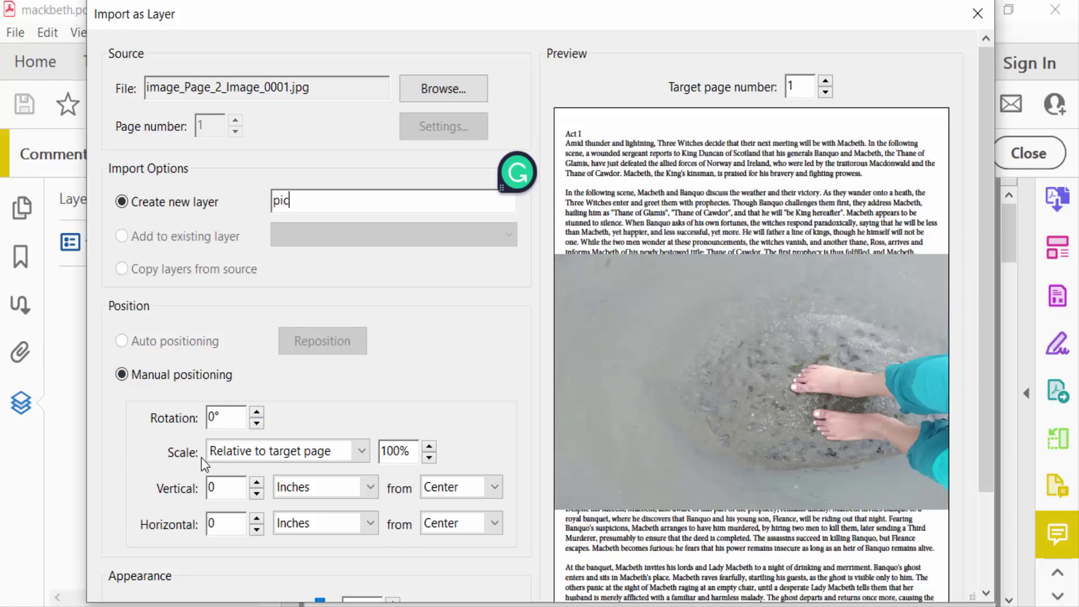
- Set the photo to Absolute scaling at 120%, keeping inches as the vertical offset unit
left_click(358, 451)
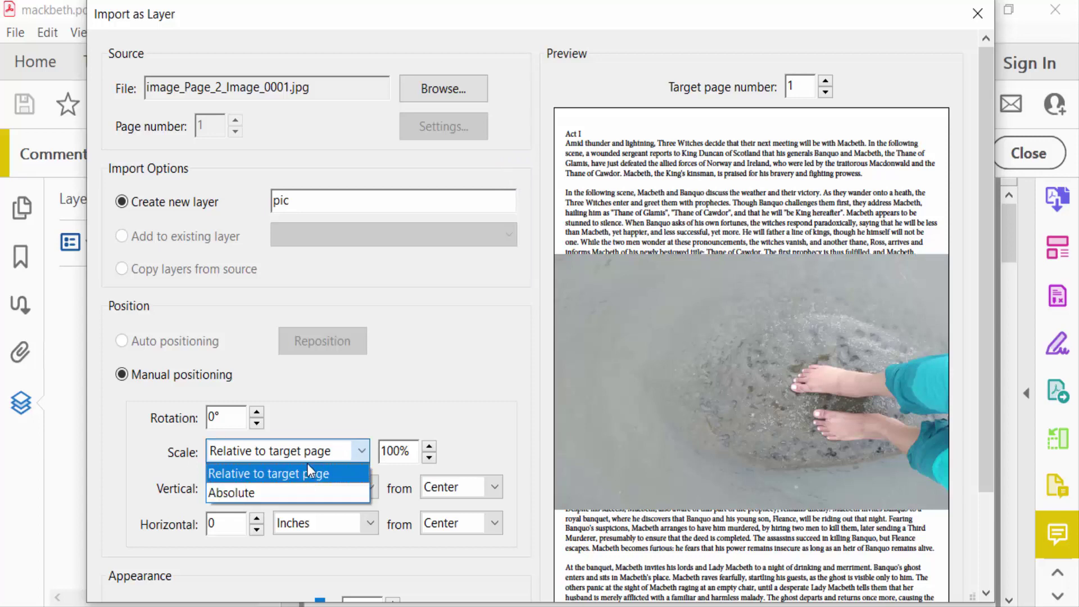
left_click(288, 491)
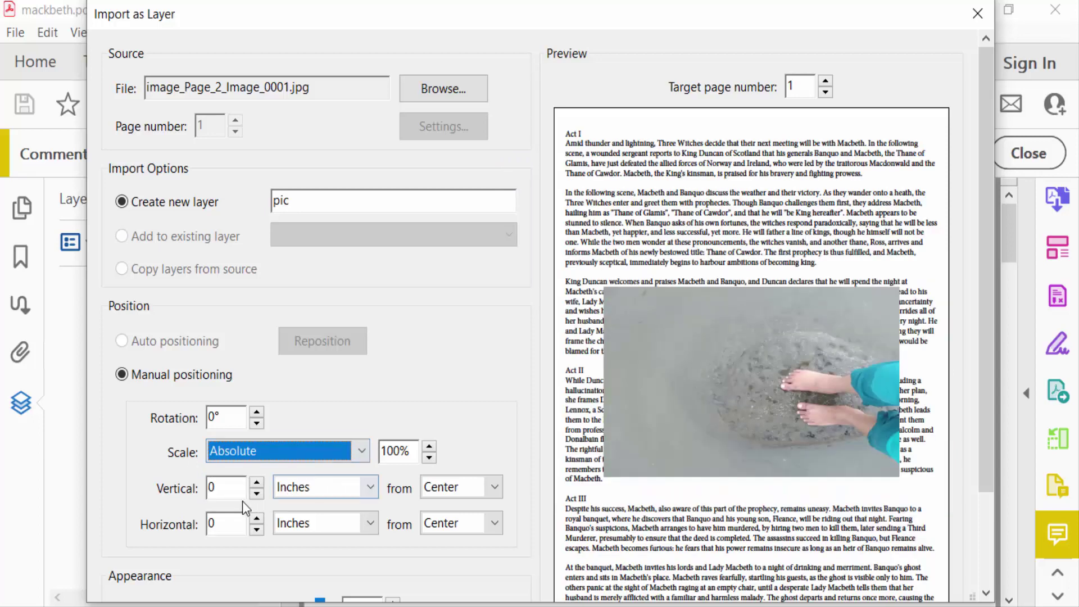
left_click(429, 446)
left_click(430, 458)
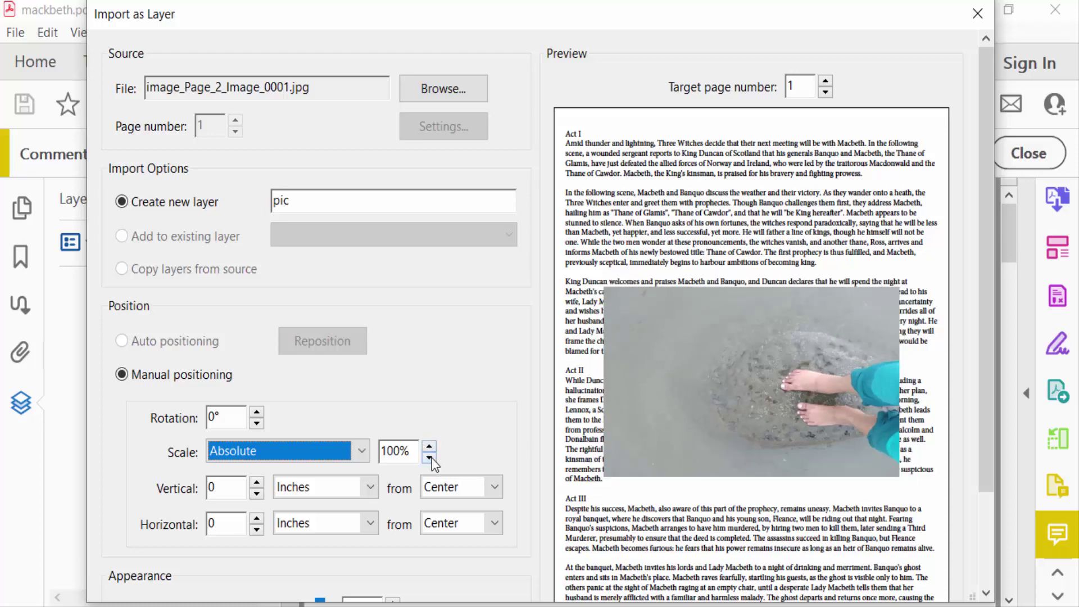
left_click(430, 458)
left_click(430, 458)
key("Up")
key("Up")
key("Up")
key("Up")
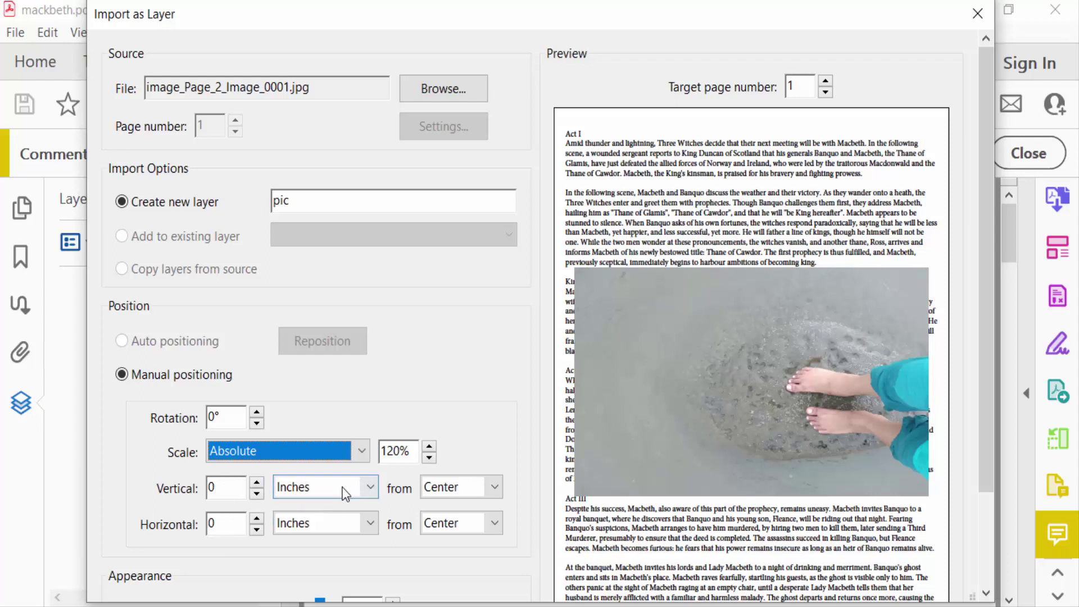
left_click(369, 490)
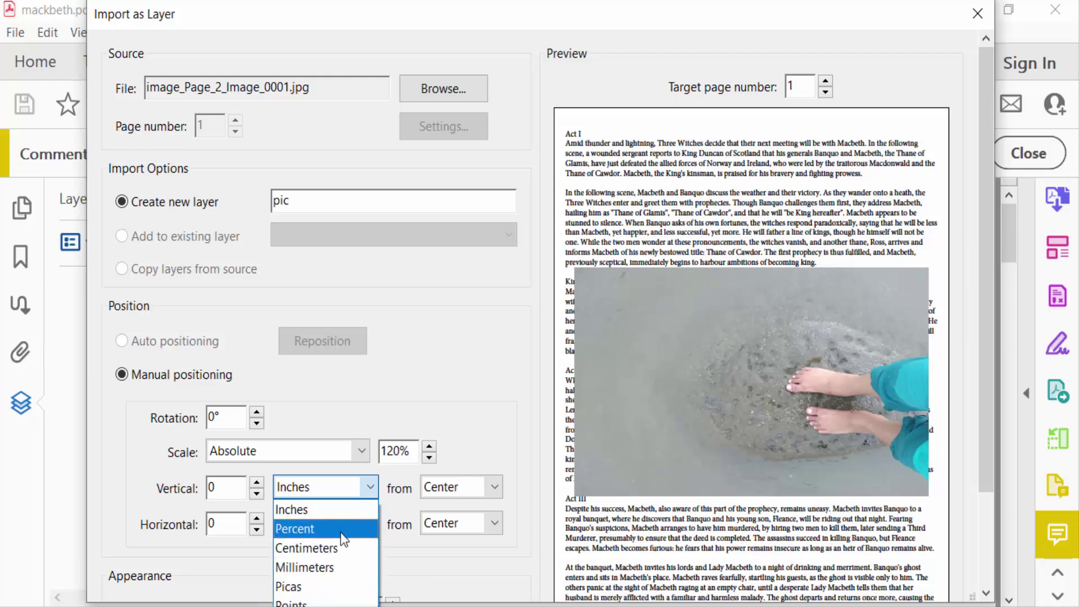
left_click(303, 509)
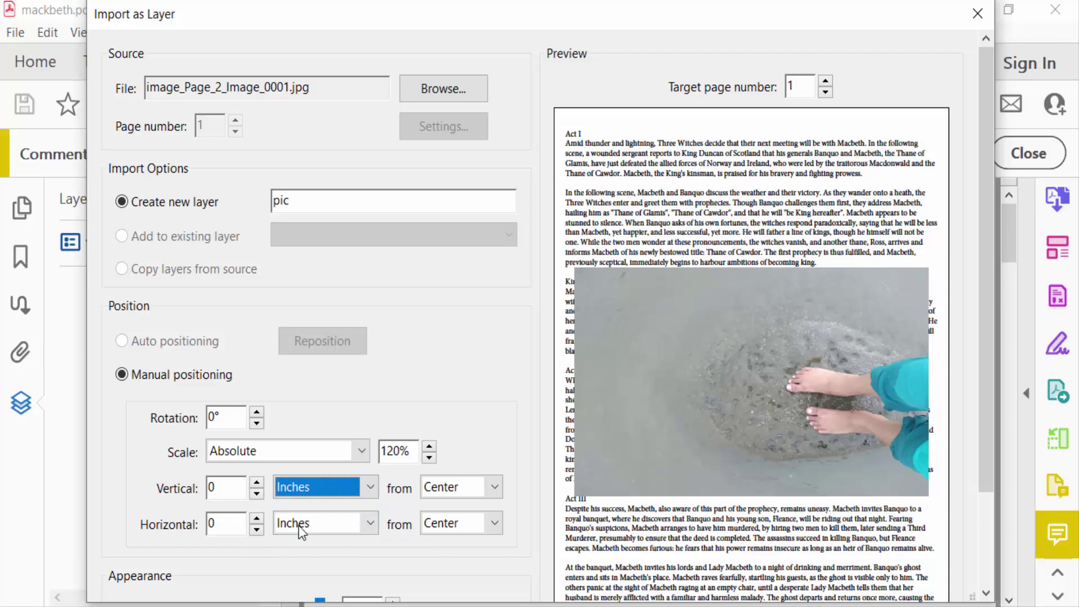
- Lower the photo's opacity to 90% and set its order to appear in front of the page
left_click_drag(990, 416, 935, 500)
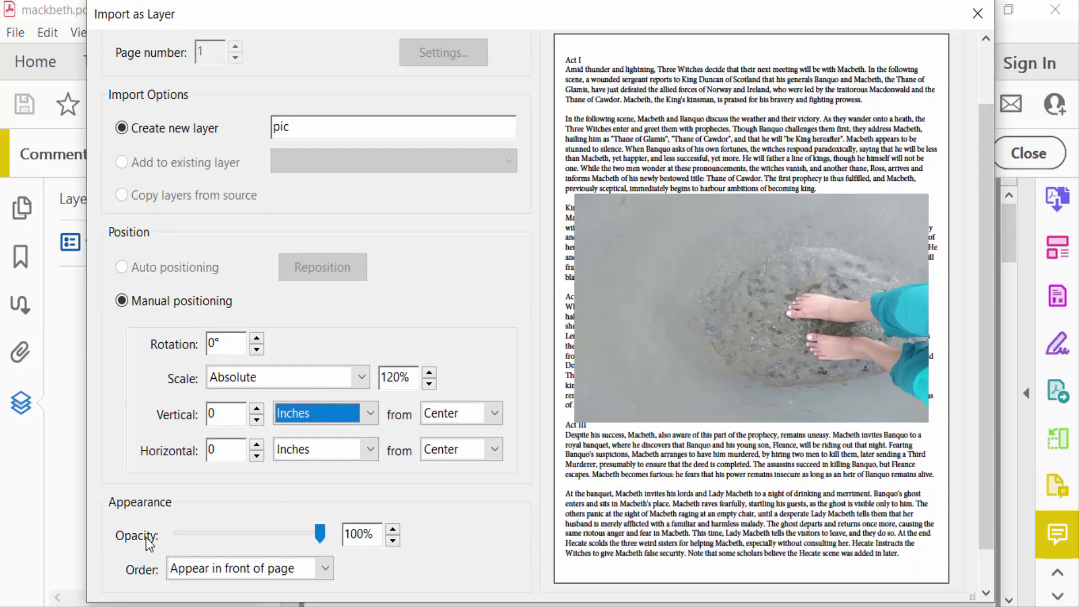
mouse_move(319, 532)
left_mouse_down()
mouse_move(264, 533)
mouse_move(304, 538)
left_mouse_up()
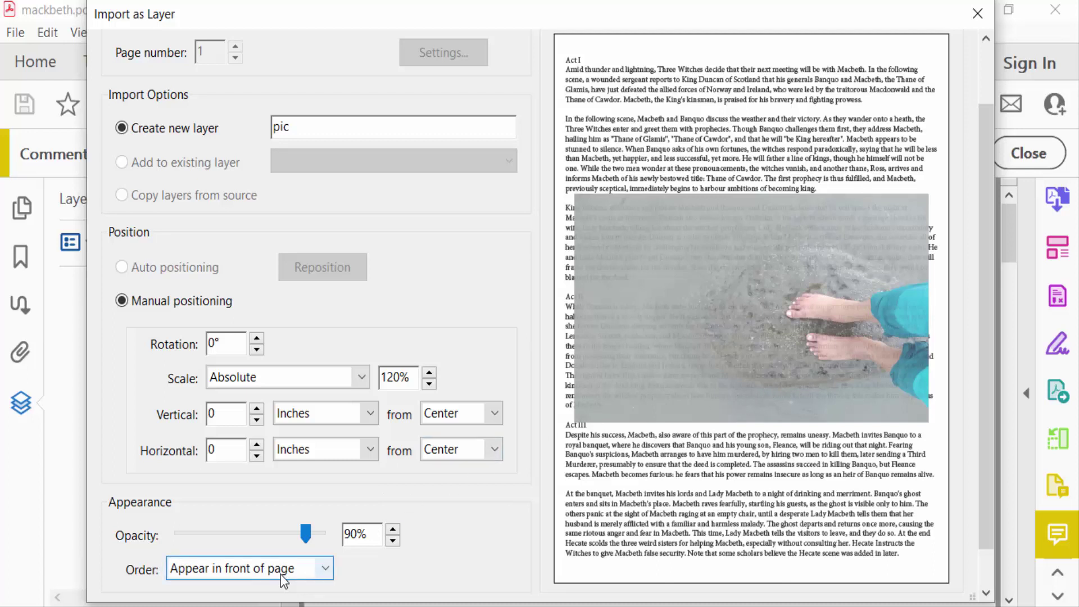
left_click(324, 570)
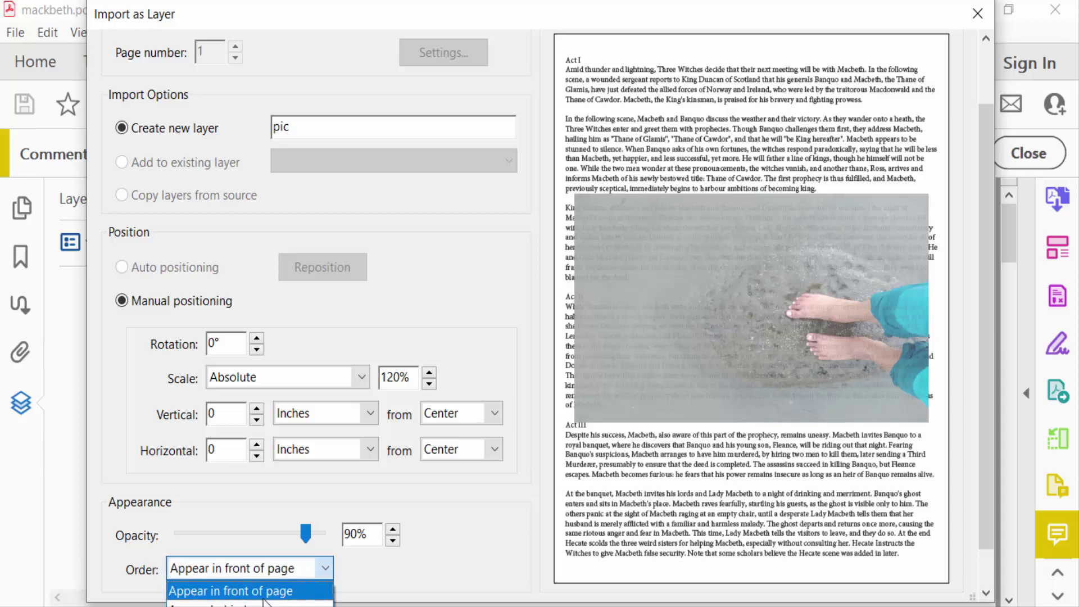
left_click(254, 593)
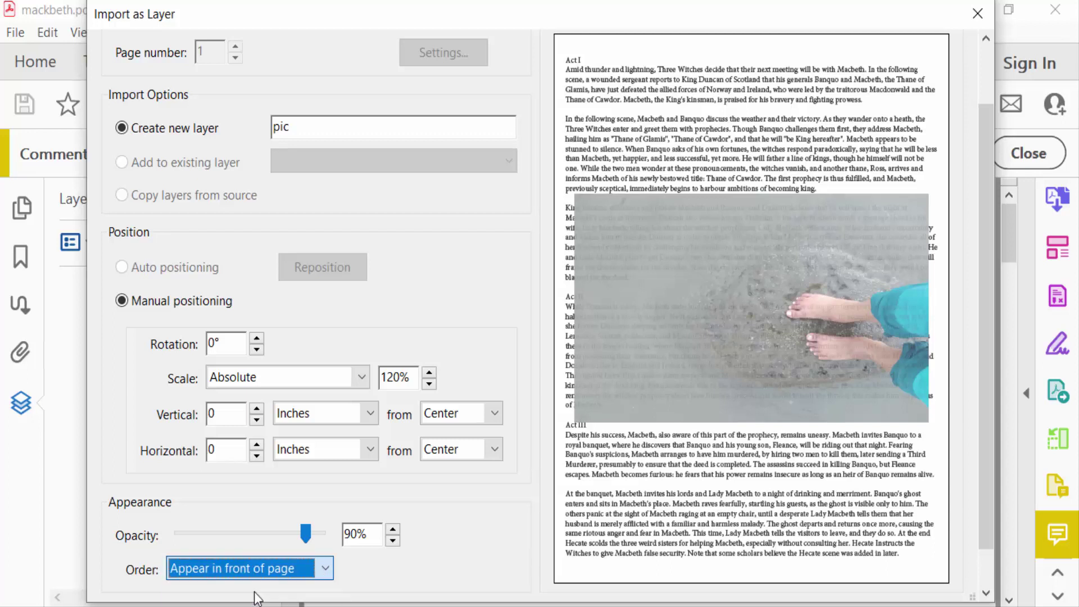
left_click_drag(988, 518, 993, 387)
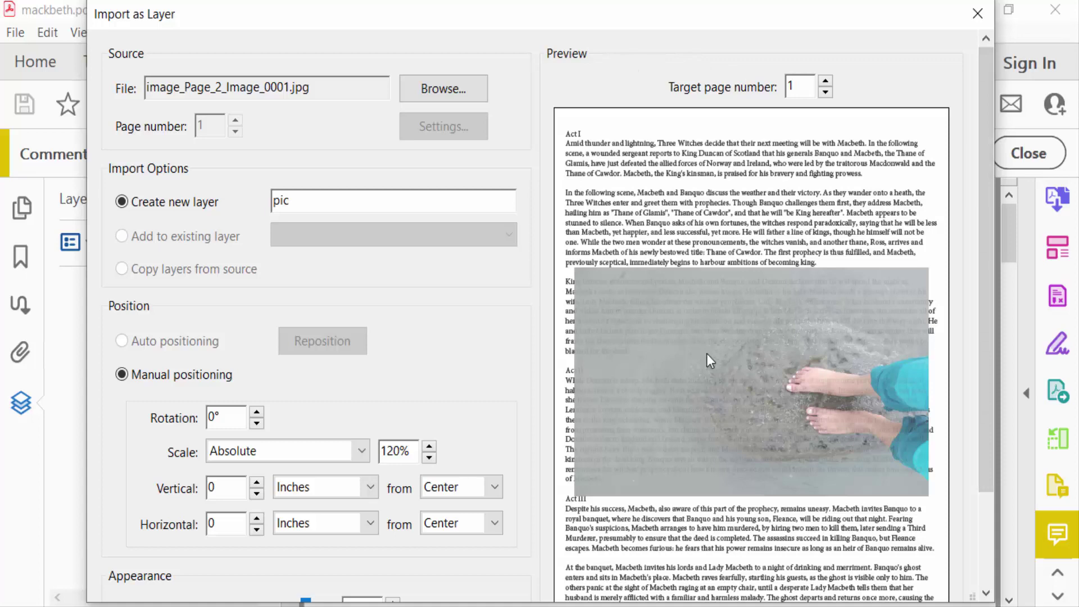
left_click(825, 82)
left_click(824, 93)
left_click(824, 82)
left_click(825, 92)
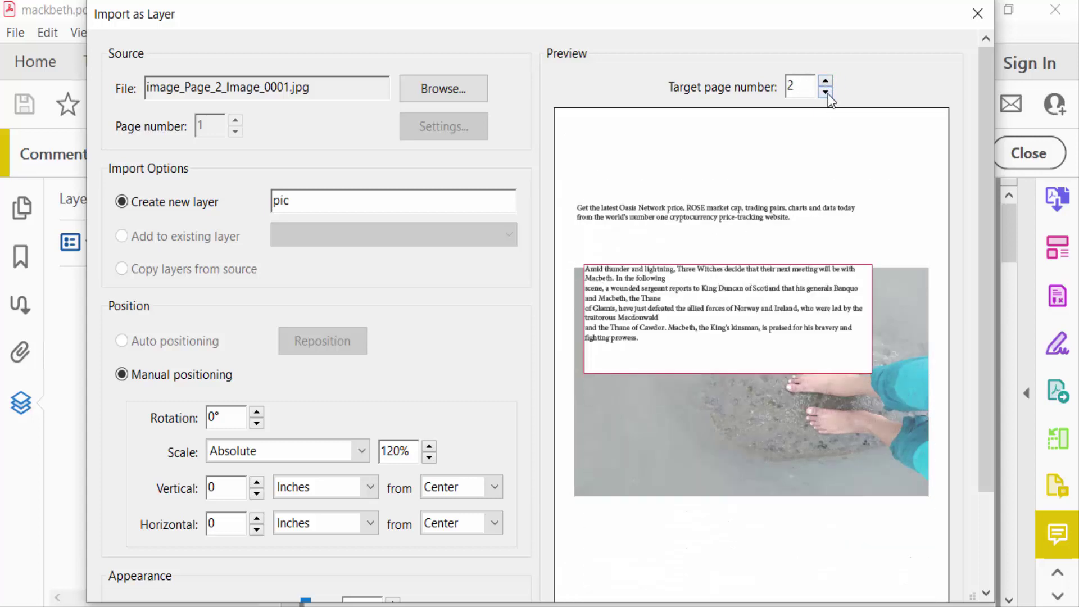
left_click(825, 93)
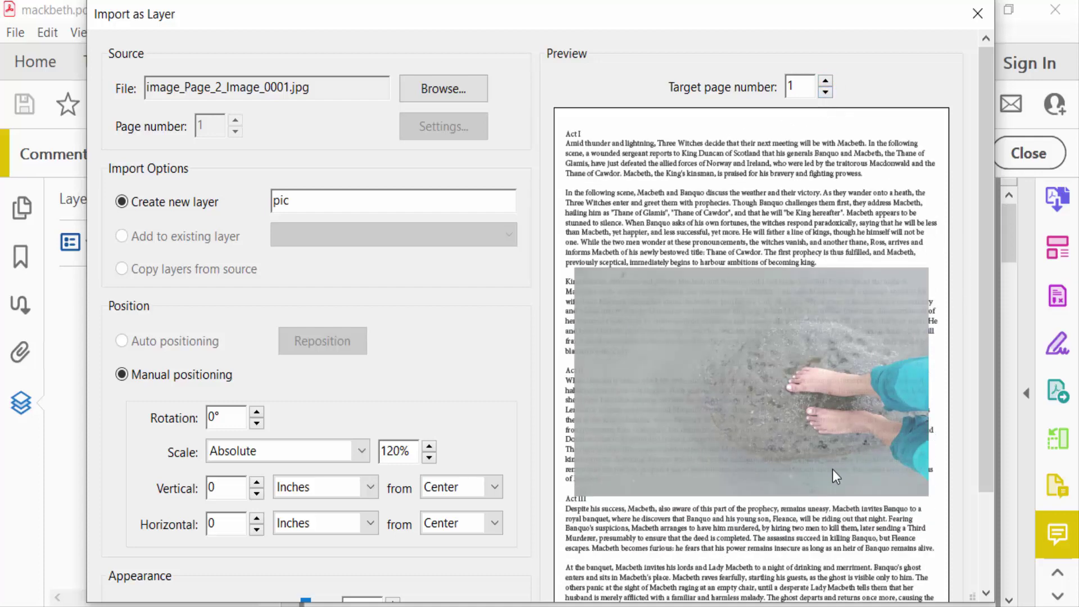
scroll(791, 472, "down", 3)
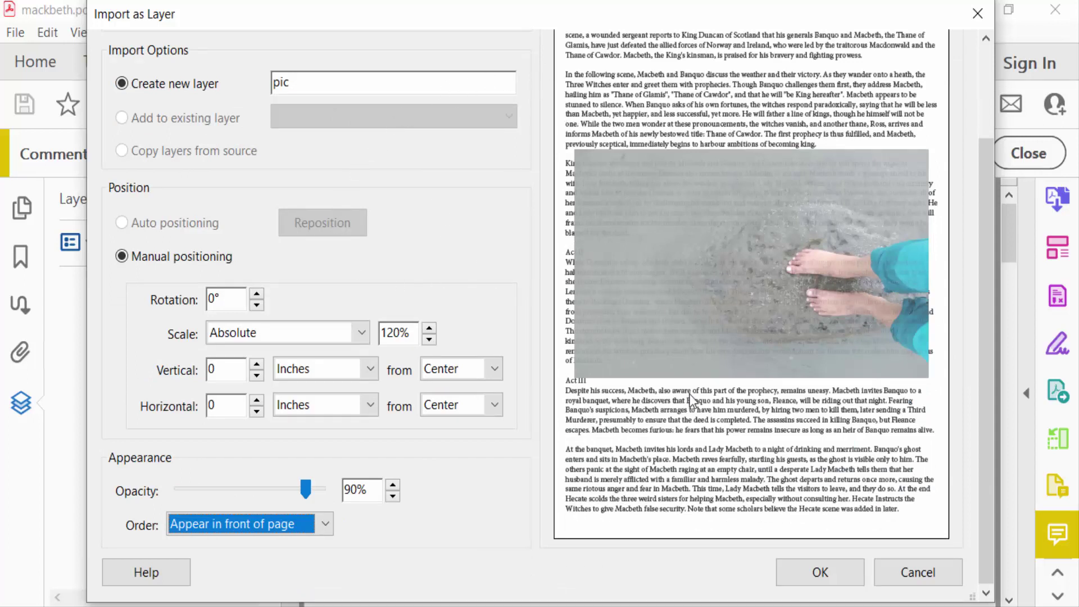
- Import the photo onto page 1 as the pic layer and check how it looks
left_click(815, 570)
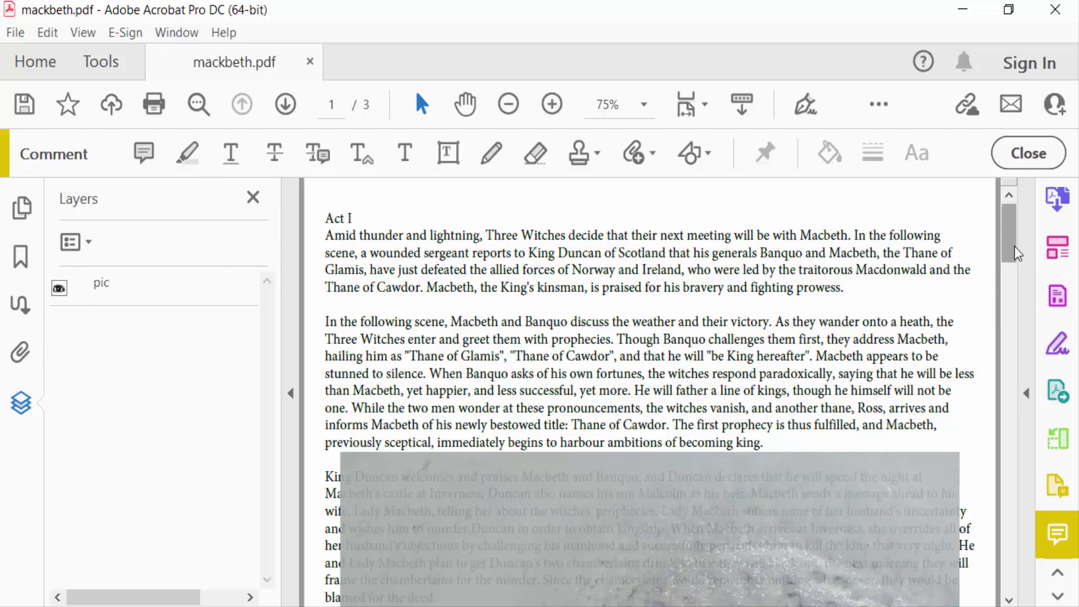
left_click_drag(1008, 263, 1009, 278)
scroll(1009, 278, "down", 4)
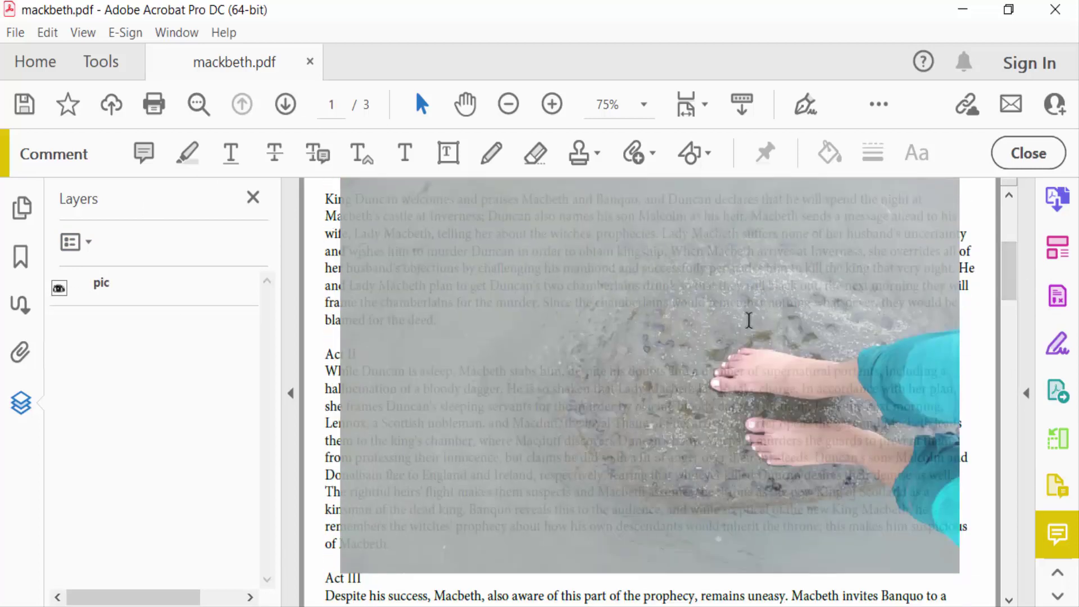
scroll(609, 386, "up", 5)
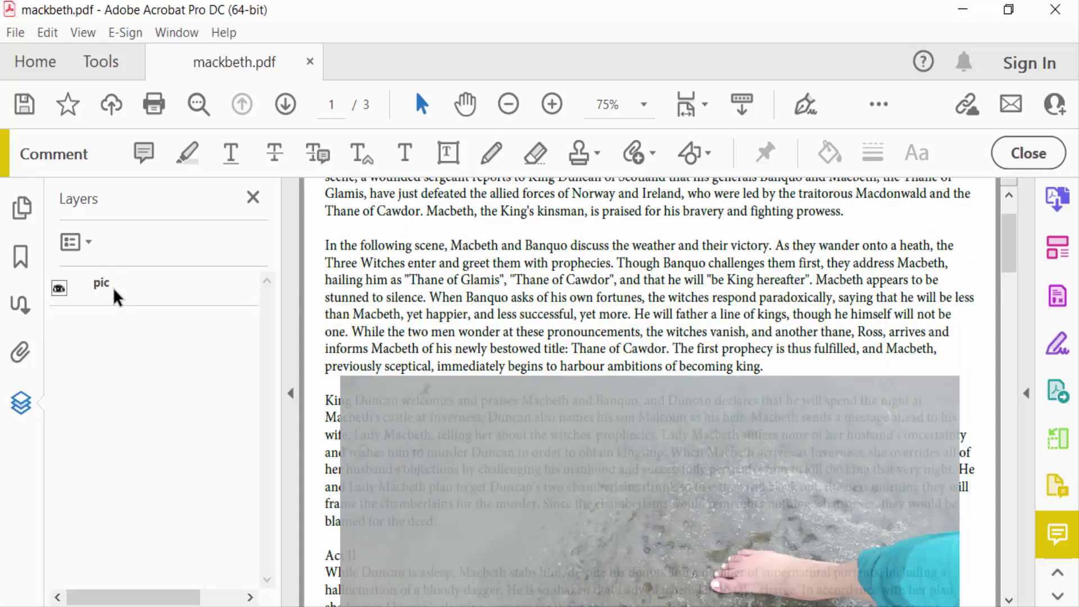
- Hide the pic layer using its eye icon in the Layers panel
left_click(60, 288)
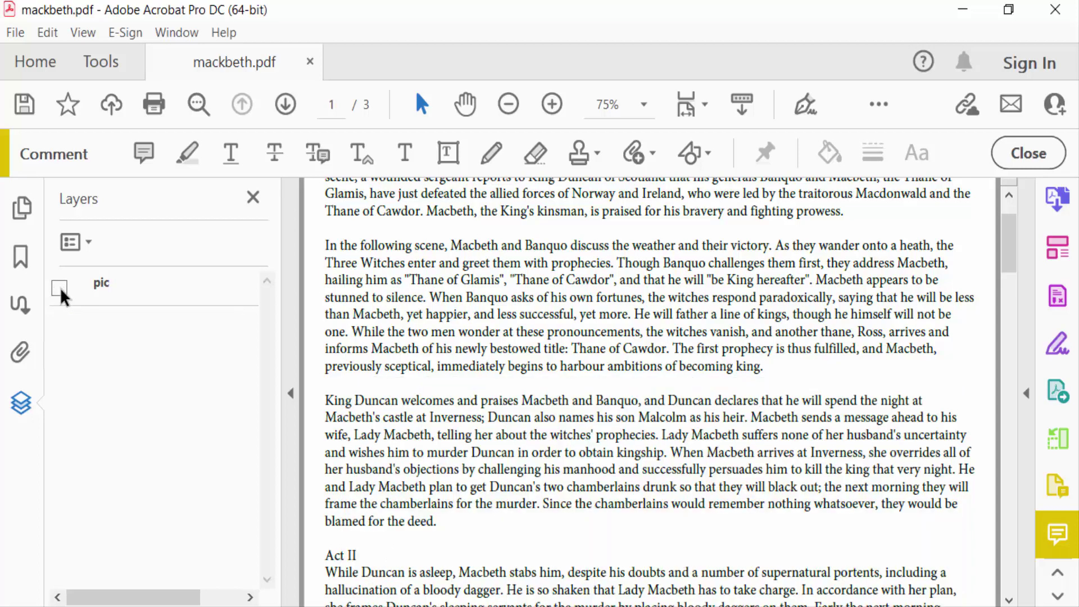
left_click(60, 288)
scroll(390, 402, "down", 2)
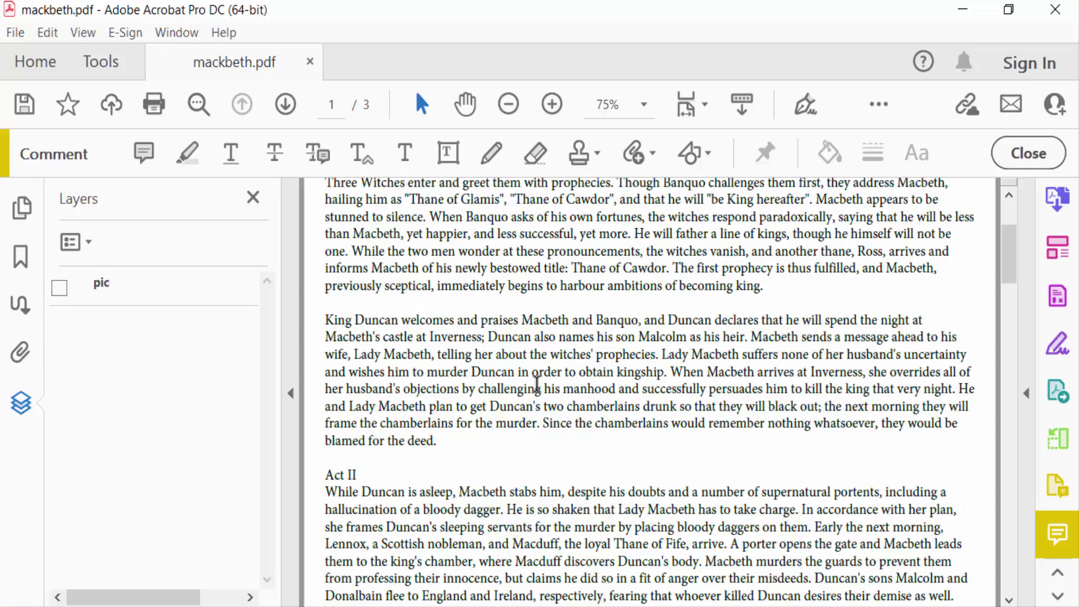
- Make the pic layer visible again, then open Save As and close it without saving
left_click(59, 287)
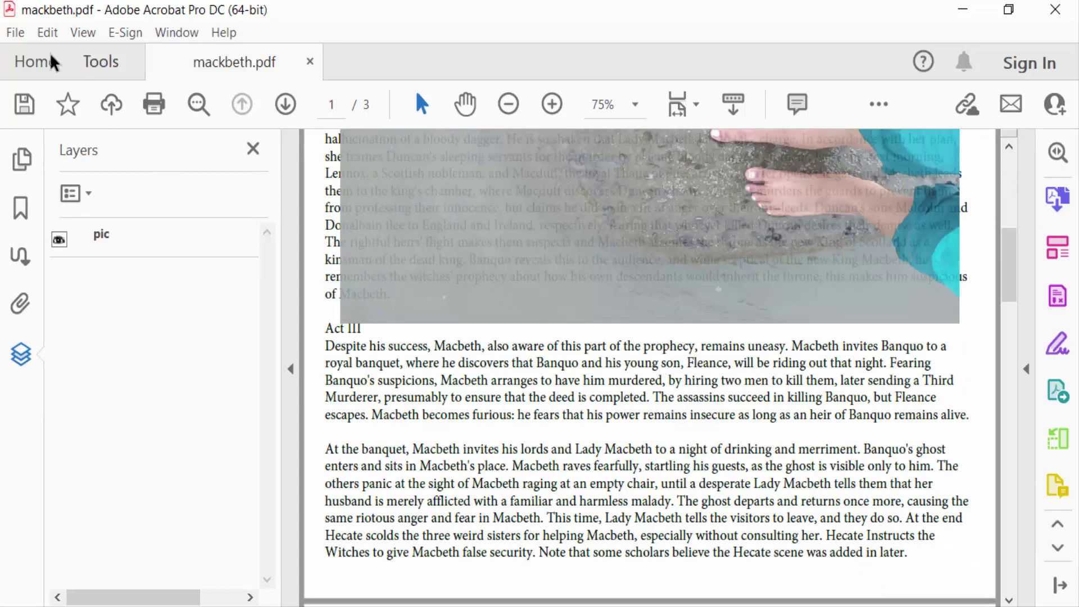
left_click(18, 33)
left_click(113, 202)
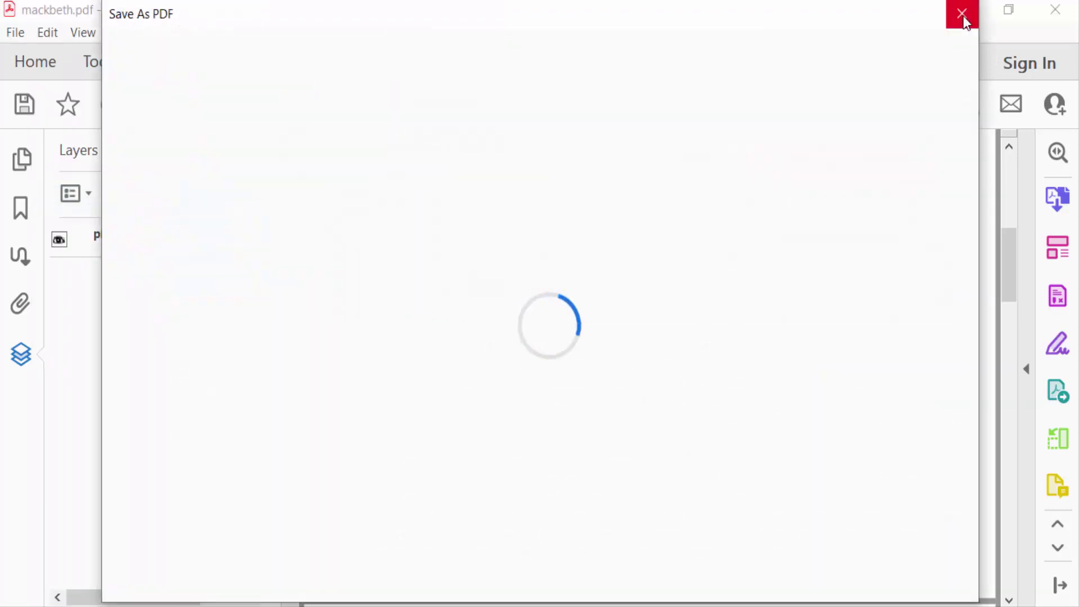
left_click(963, 15)
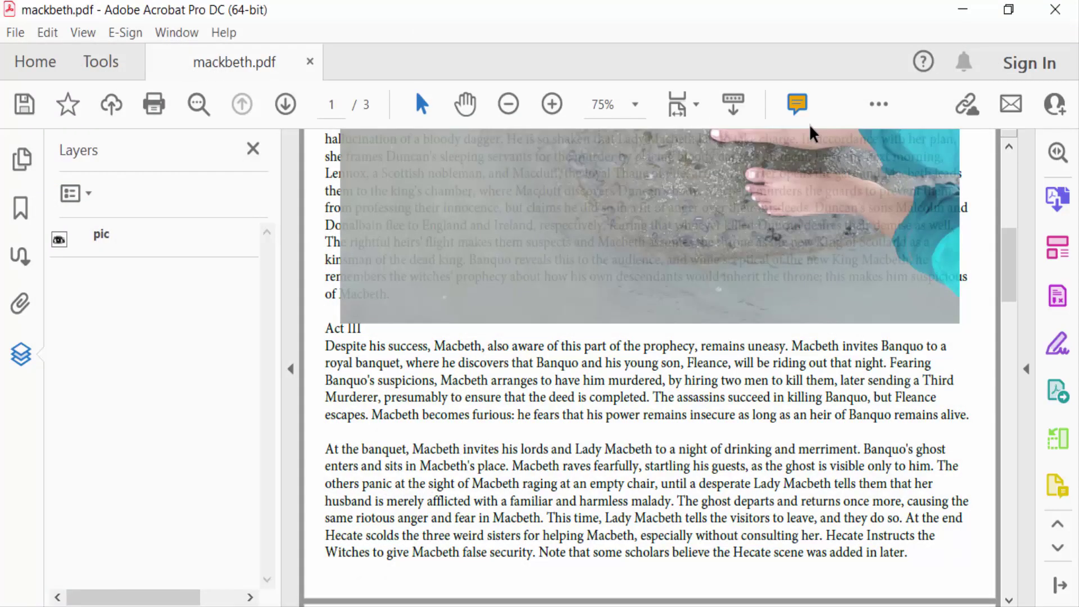
scroll(782, 368, "up", 3)
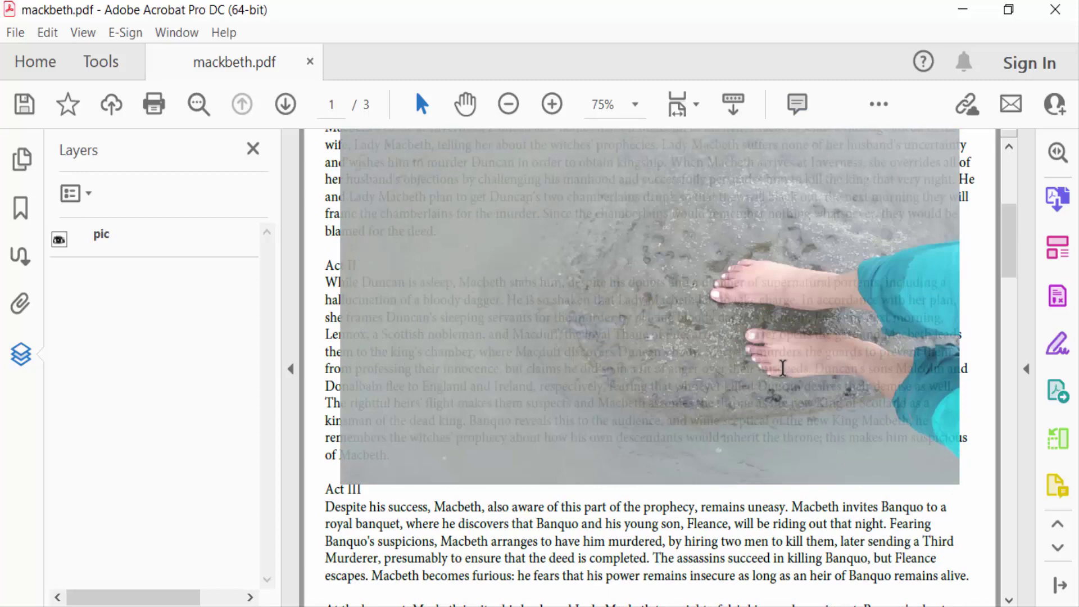